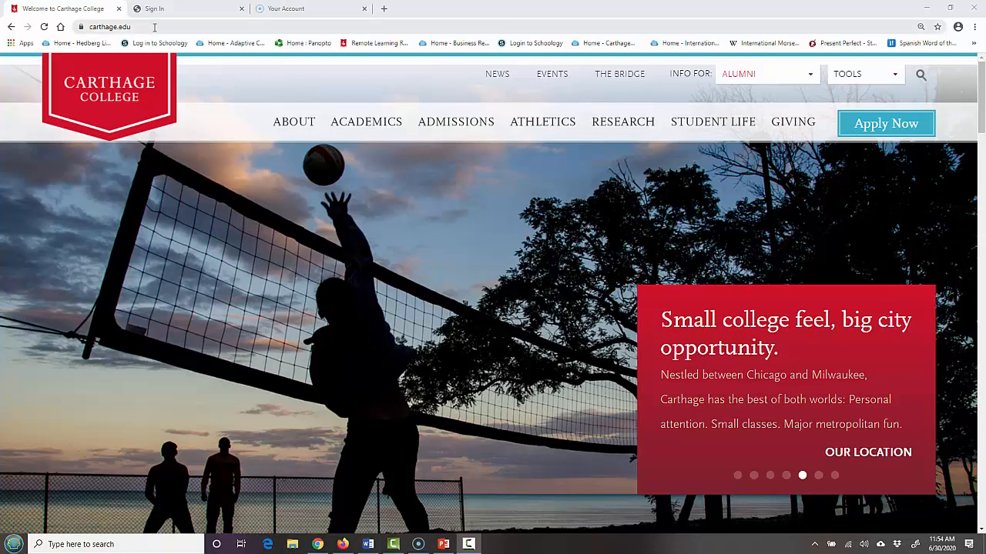
View the Carthage College sign-in page and the Screencast-O-Matic account page in the browser.
{"action": "left_click", "coordinate": [175, 10]}
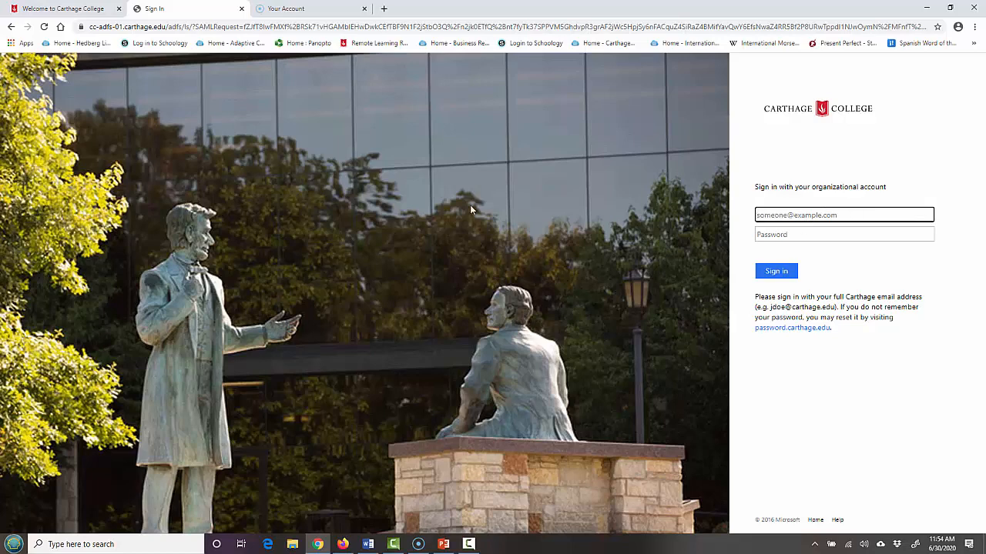
{"action": "left_click", "coordinate": [317, 10]}
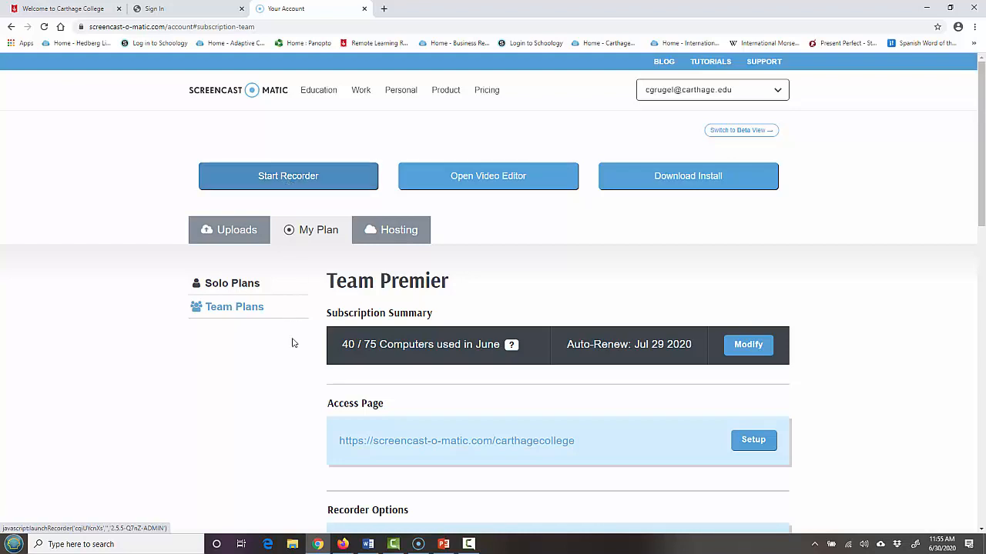
Switch to the Screencast-O-Matic recordings library, minimize the browser behind it and maximize the library window.
{"action": "left_click", "coordinate": [418, 546]}
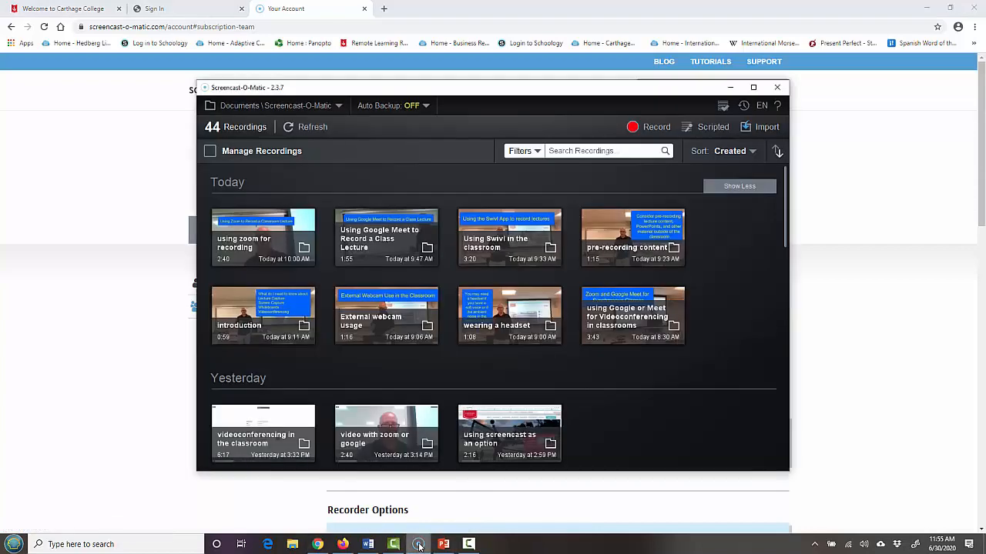
{"action": "left_click", "coordinate": [927, 7]}
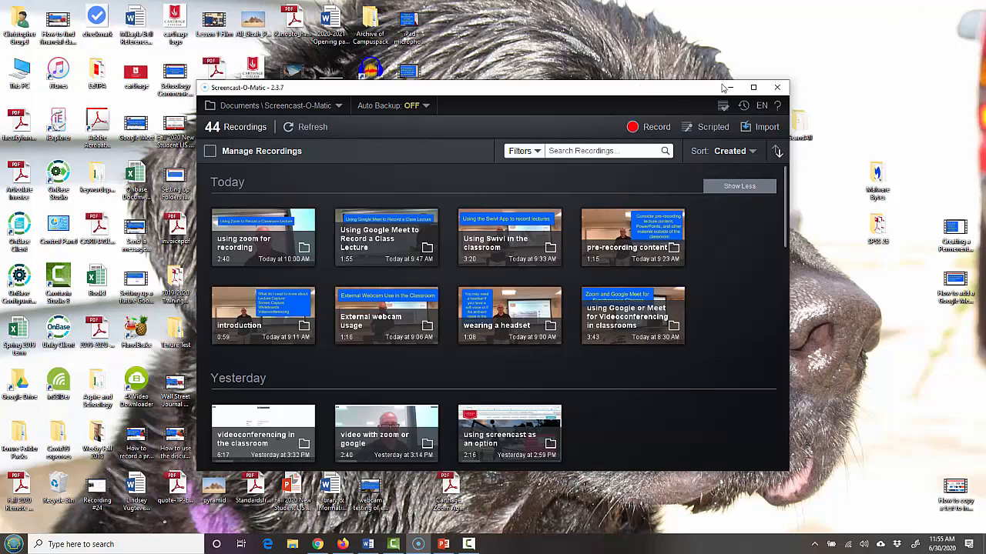
{"action": "left_click", "coordinate": [753, 87]}
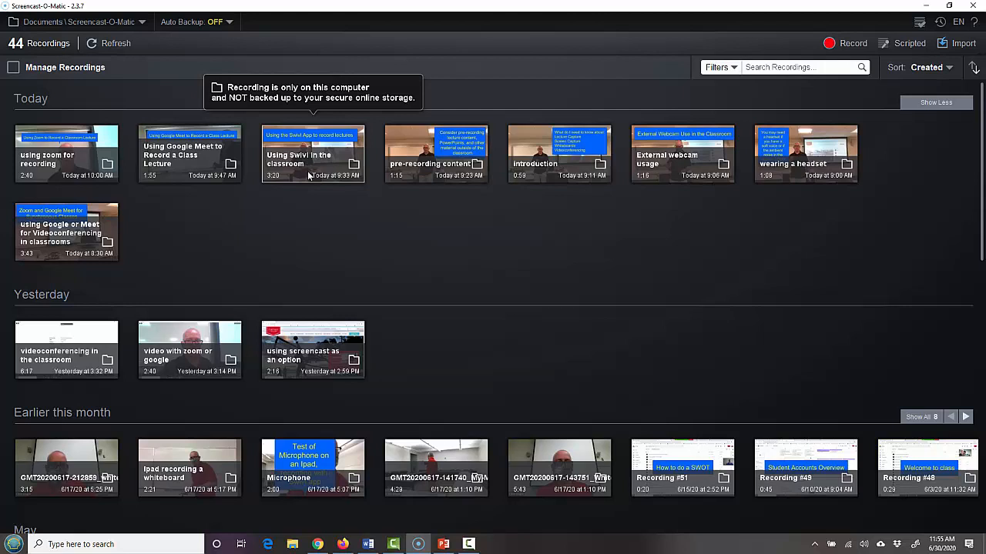
Start a full-screen recording of only the screen and bring up the Carthage College homepage in Chrome.
{"action": "left_click", "coordinate": [842, 43]}
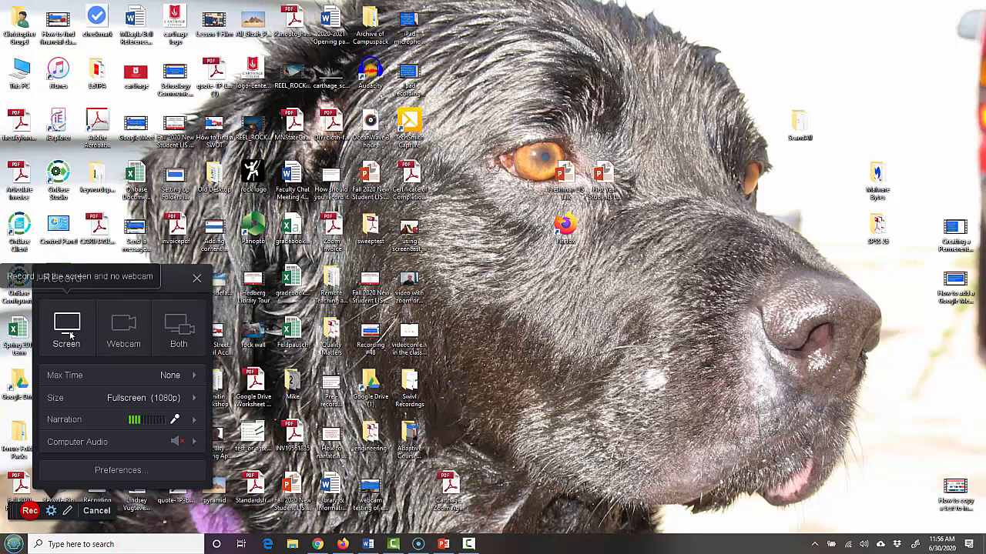
{"action": "left_click", "coordinate": [33, 510]}
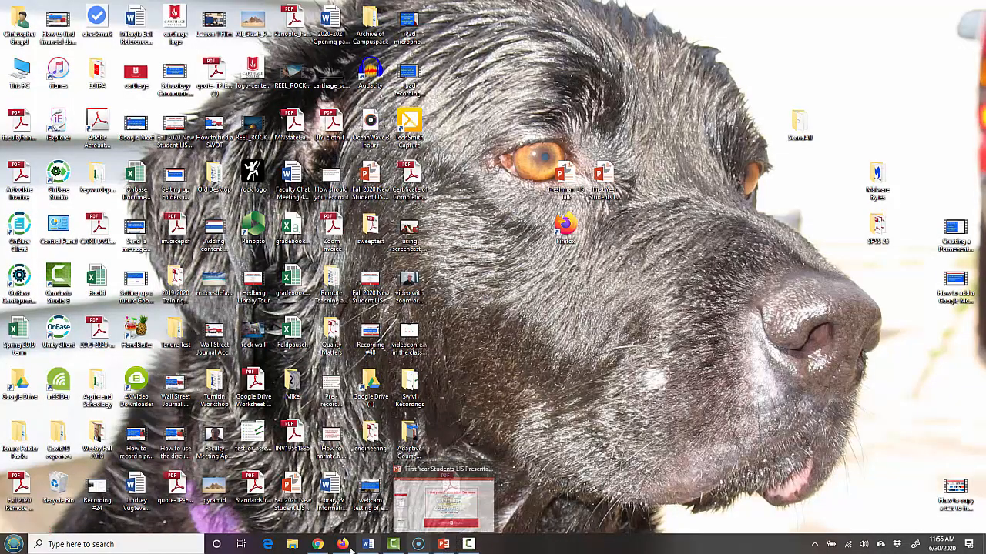
{"action": "left_click", "coordinate": [318, 544]}
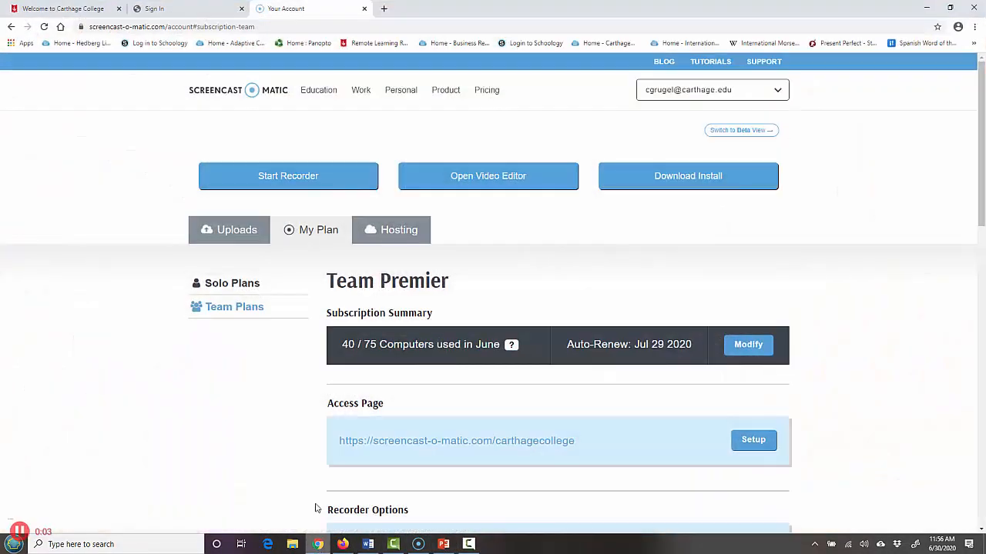
{"action": "left_click", "coordinate": [121, 14]}
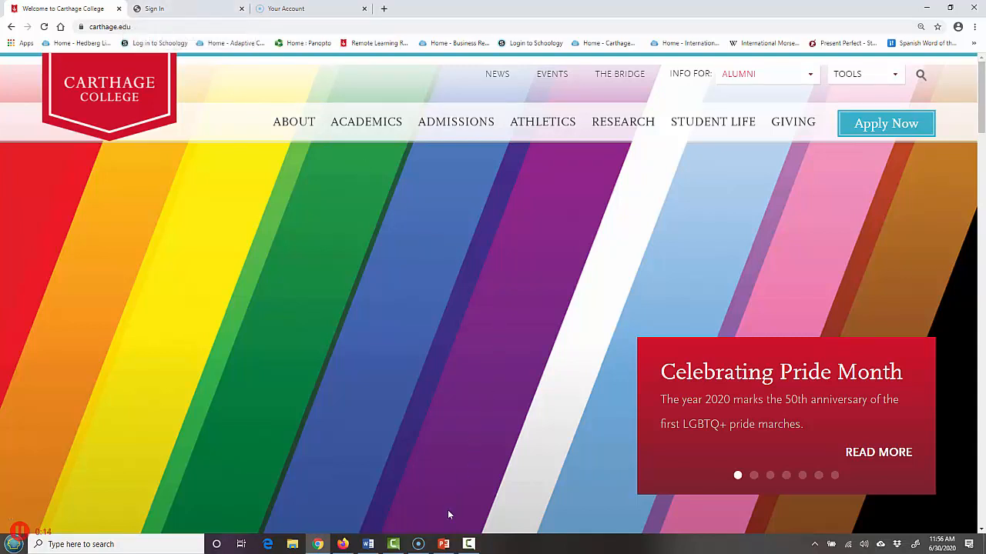
Switch to PowerPoint, present the Library and Information Services slides through "The Carthage Network", and end the slide show.
{"action": "left_click", "coordinate": [444, 544]}
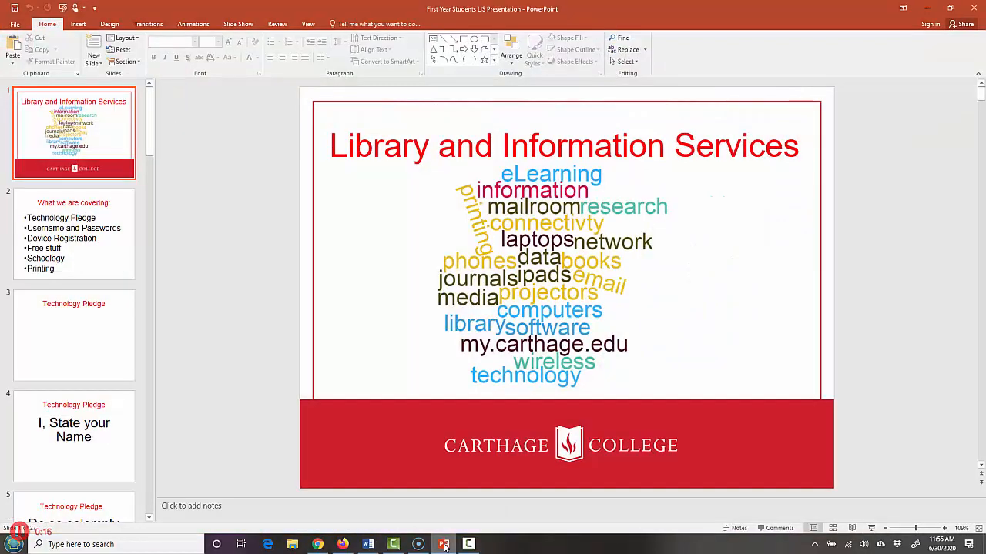
{"action": "left_click", "coordinate": [872, 529]}
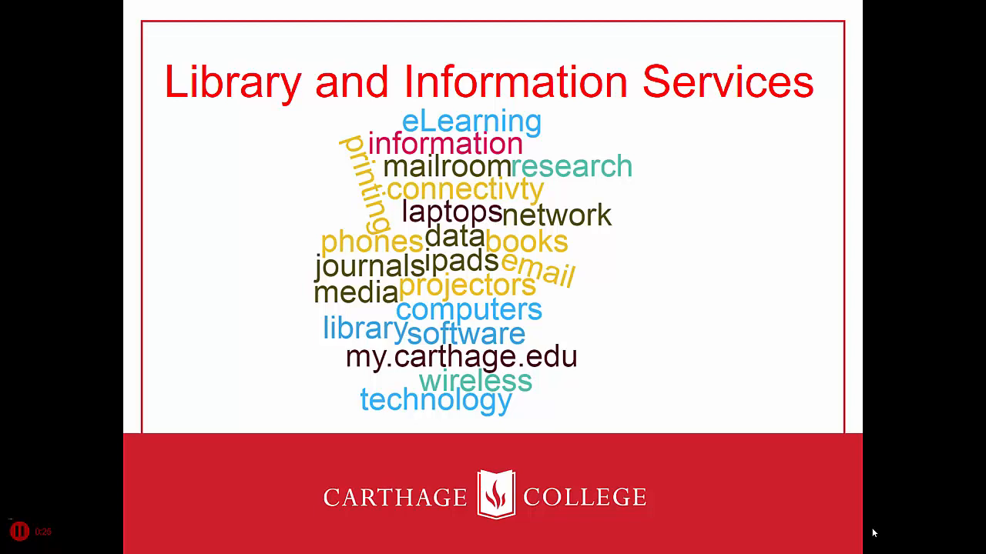
{"action": "key", "text": "Right"}
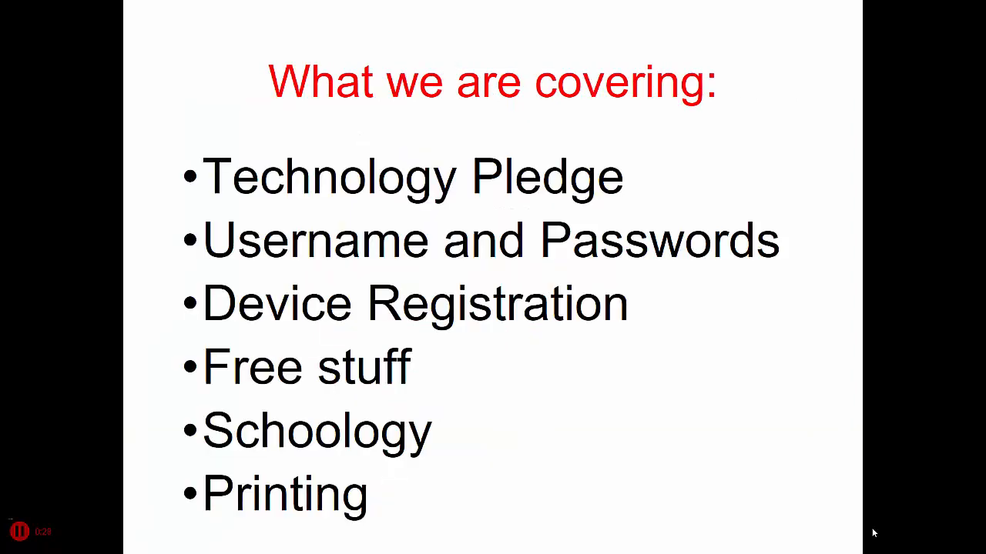
{"action": "key", "text": "Right"}
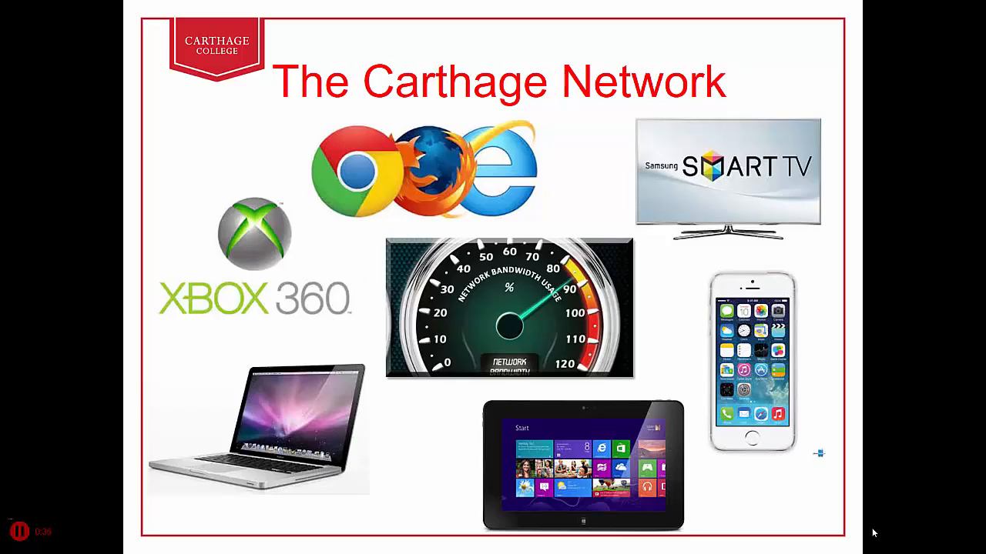
{"action": "key", "text": "Escape"}
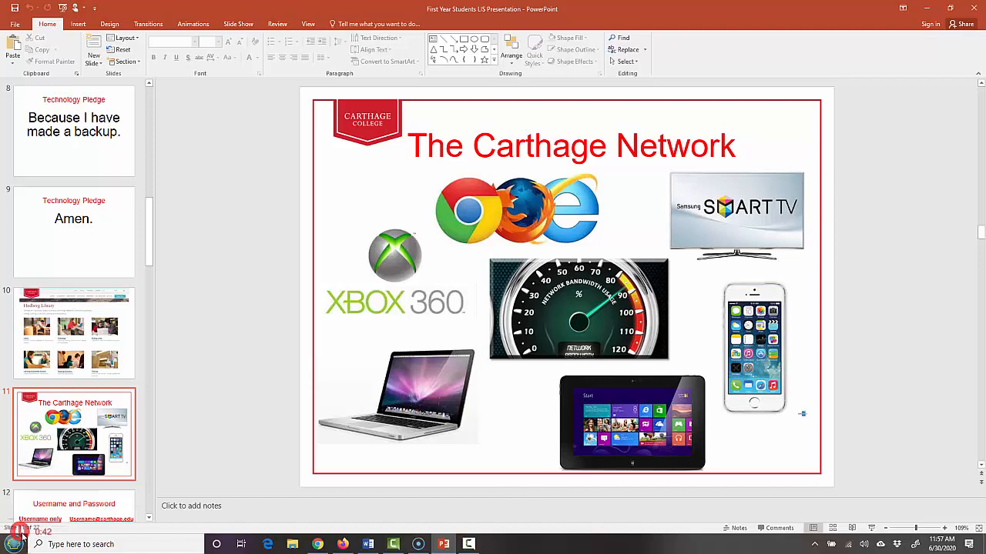
Pause and finish the screen recording, and open it in the Screencast-O-Matic video editor.
{"action": "key", "text": "alt+p"}
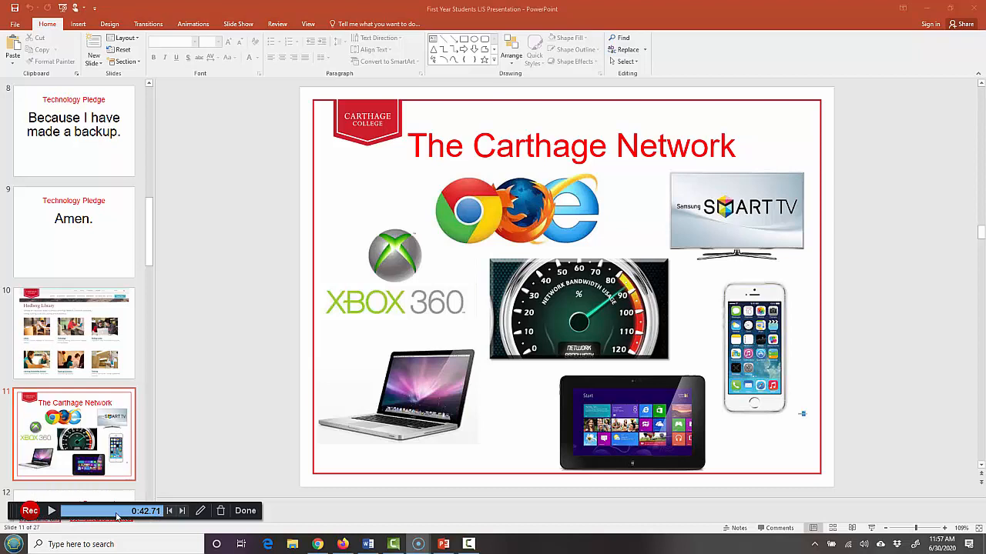
{"action": "left_click", "coordinate": [248, 512]}
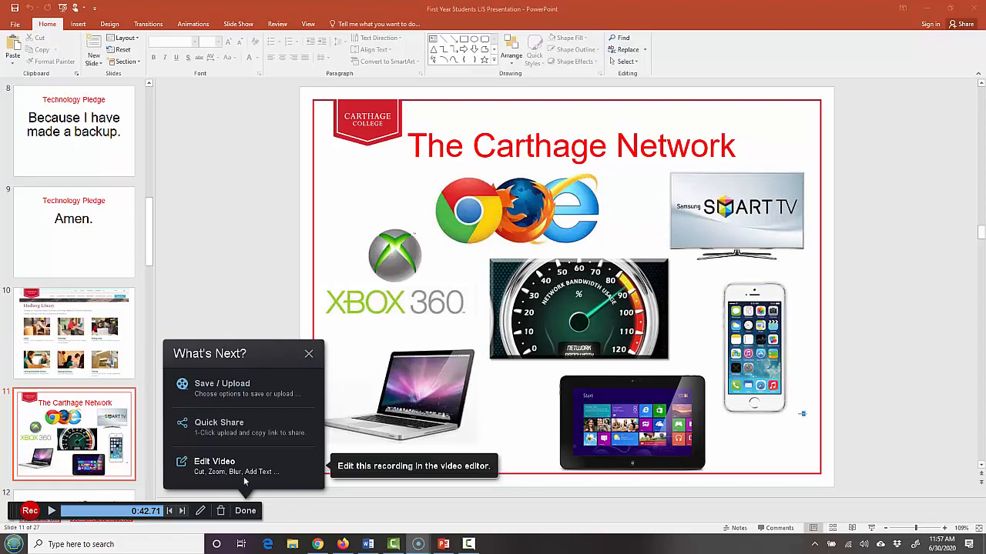
{"action": "left_click", "coordinate": [223, 465]}
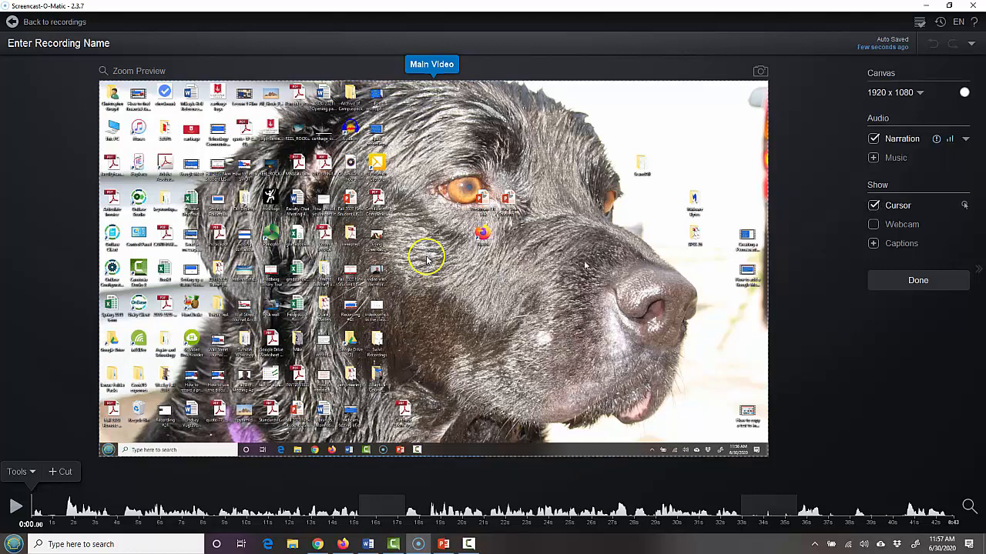
Hide the cursor in the recording and cut the first 2.20 seconds of the video.
{"action": "left_click", "coordinate": [871, 207]}
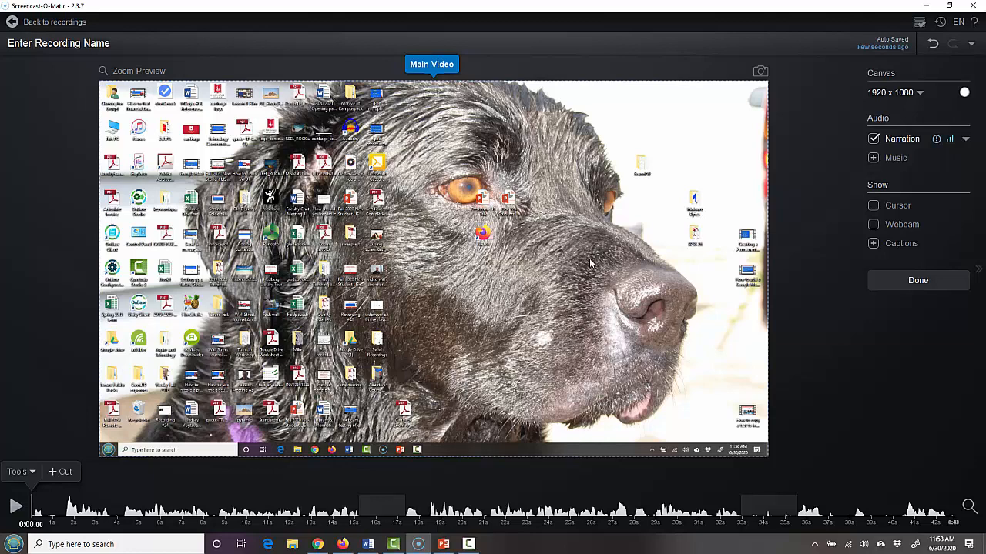
{"action": "left_click", "coordinate": [33, 473]}
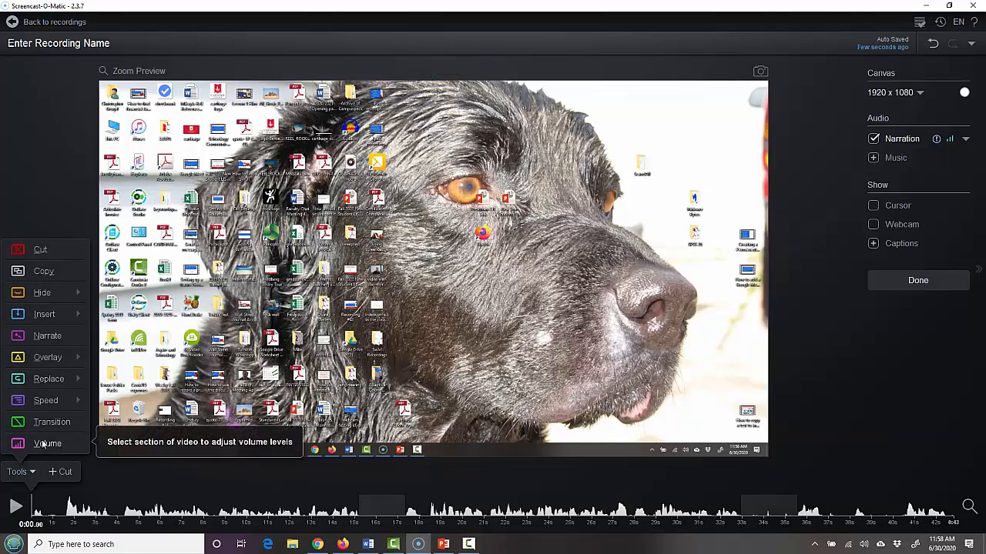
{"action": "left_click", "coordinate": [40, 251]}
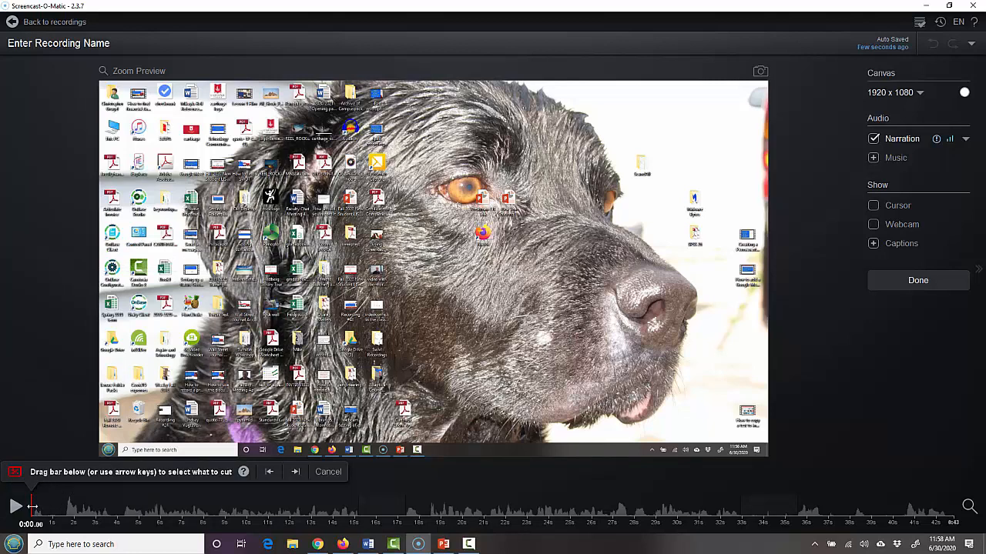
{"action": "left_click_drag", "start_coordinate": [32, 506], "coordinate": [79, 509]}
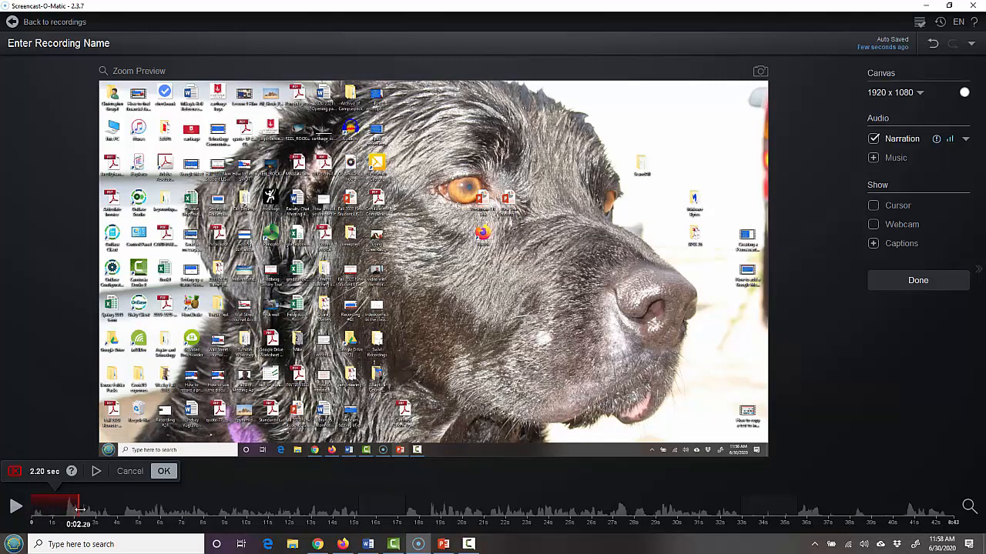
{"action": "left_click", "coordinate": [164, 471]}
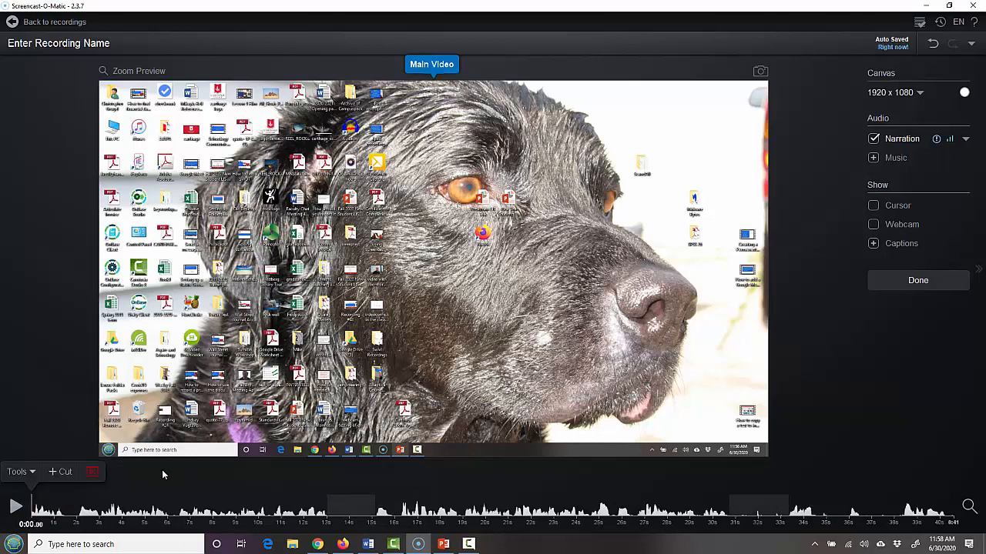
Cut another 3.08 seconds from the start of the video.
{"action": "left_click", "coordinate": [62, 471]}
{"action": "left_click_drag", "start_coordinate": [32, 508], "coordinate": [101, 504]}
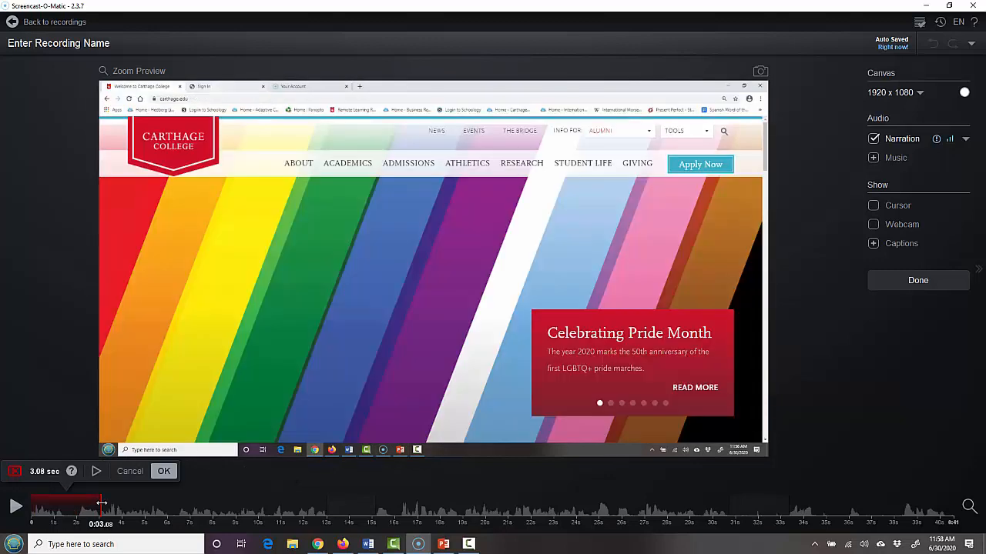
{"action": "left_click", "coordinate": [164, 473]}
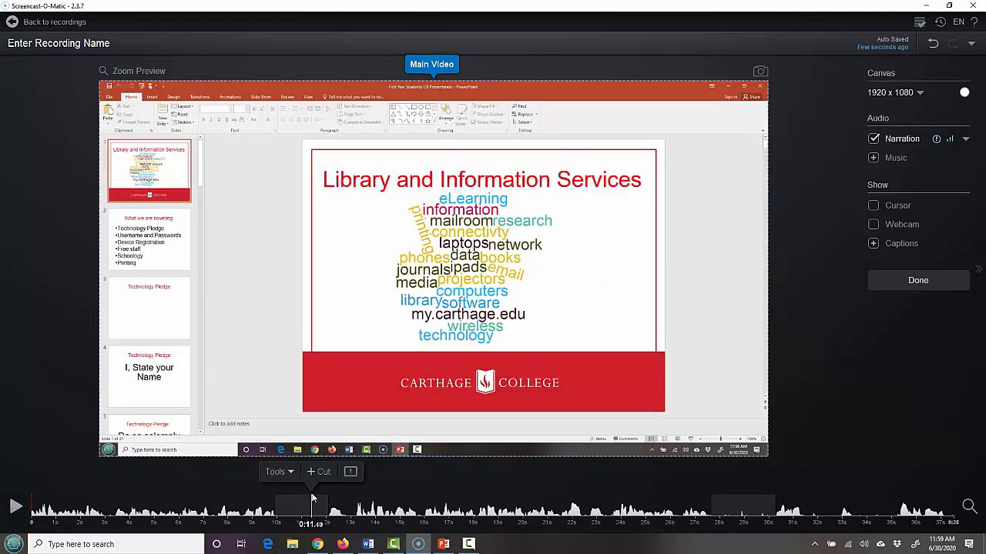
Try to cut the shaded 2.16-second section around 0:11 of the video.
{"action": "left_click", "coordinate": [312, 475]}
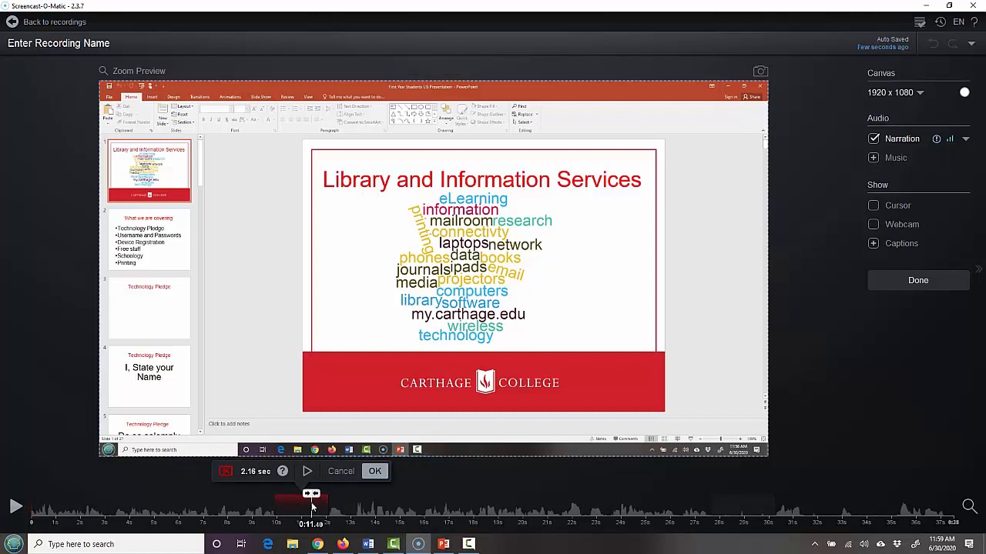
{"action": "left_click", "coordinate": [377, 472]}
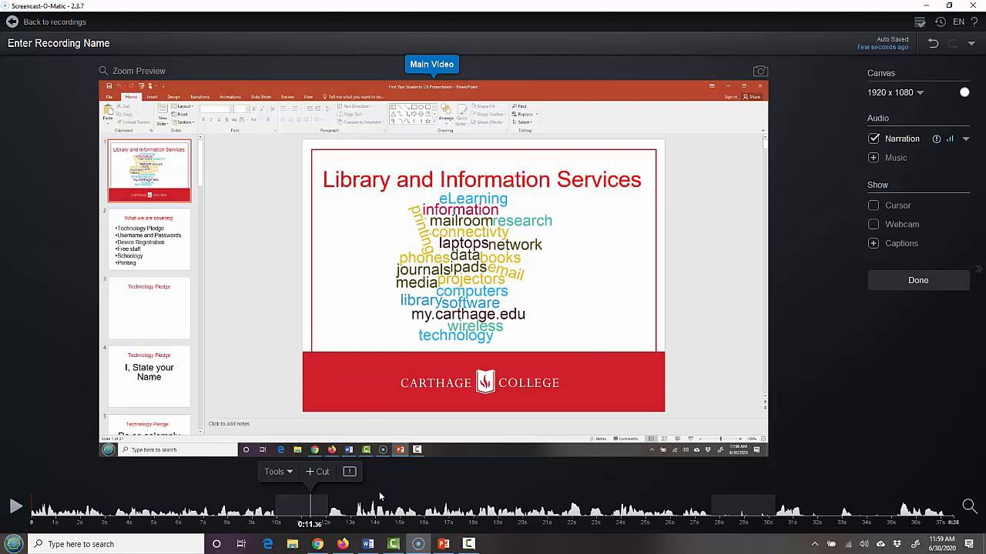
Add a text overlay reading "Welcome to Carthage" at the very start of the video.
{"action": "left_click", "coordinate": [33, 506]}
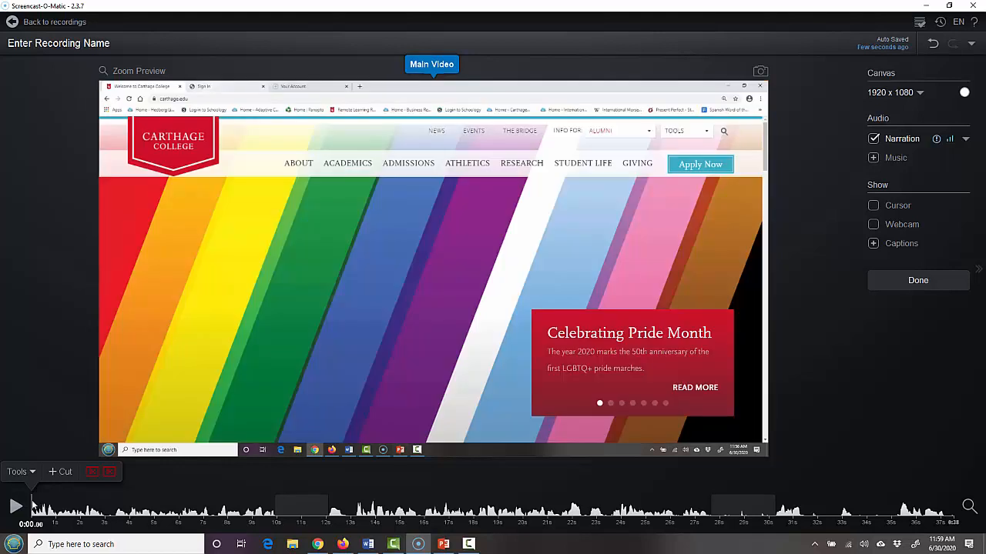
{"action": "left_click", "coordinate": [33, 473]}
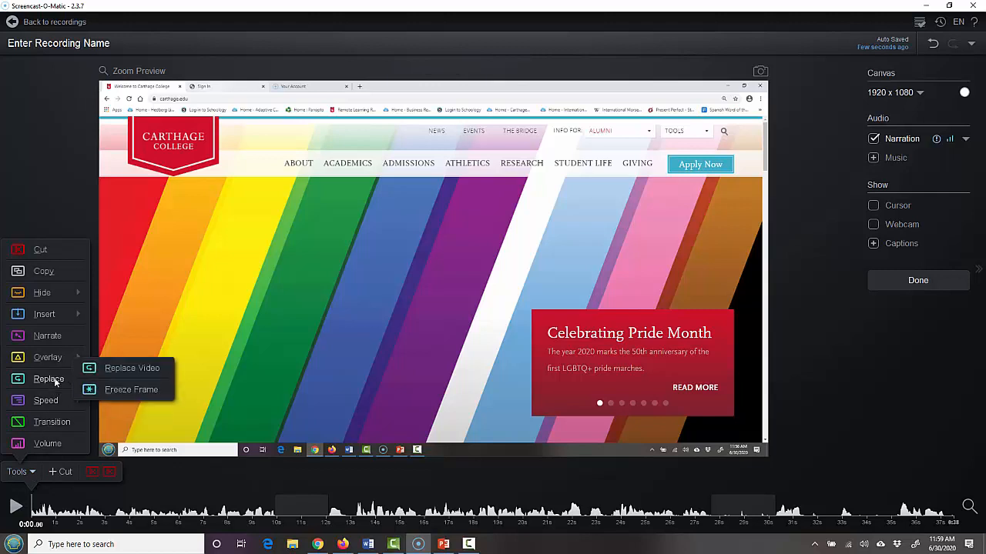
{"action": "mouse_move", "coordinate": [58, 358]}
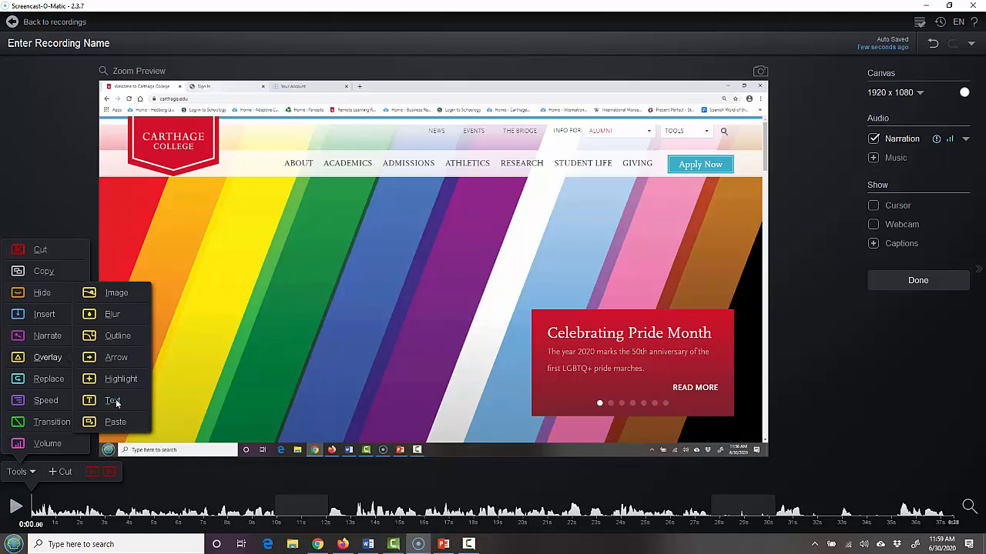
{"action": "left_click", "coordinate": [114, 401]}
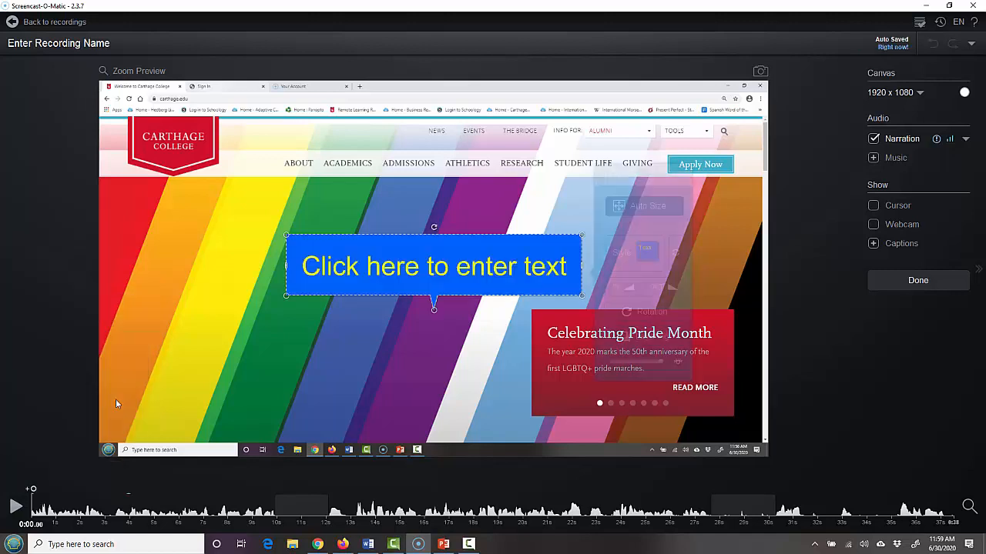
{"action": "left_click", "coordinate": [436, 268]}
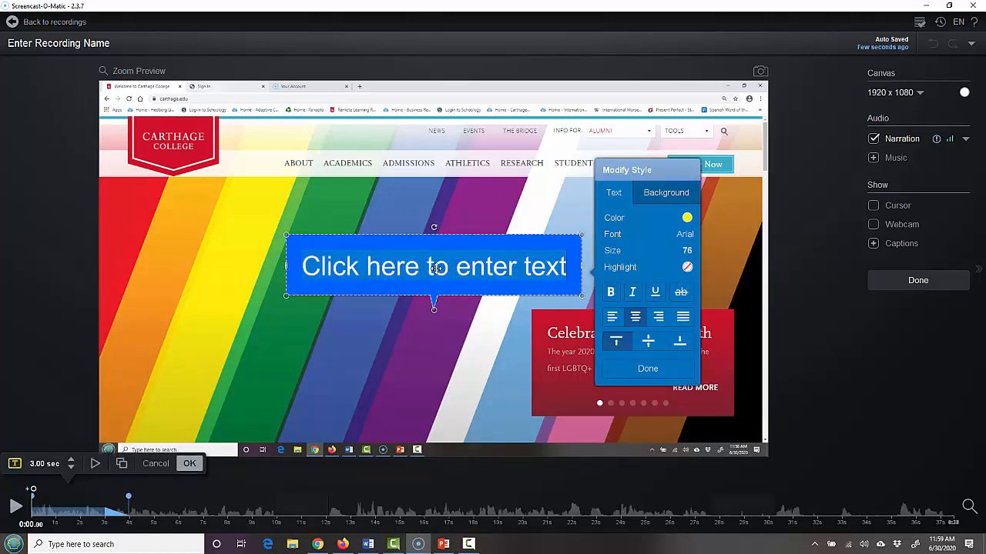
{"action": "type", "text": "Wel;"}
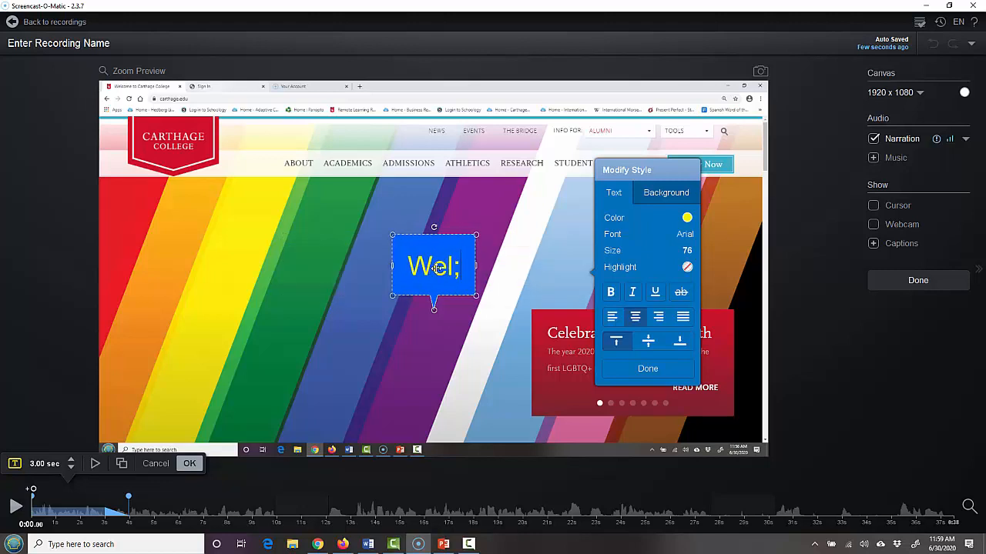
{"action": "key", "text": "BackSpace"}
{"action": "type", "text": "c"}
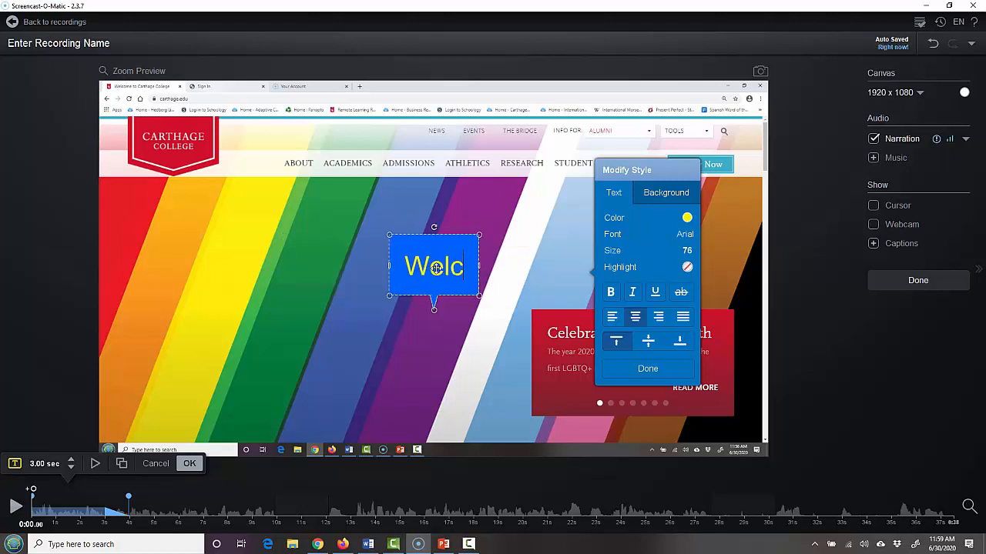
{"action": "type", "text": "ome to "}
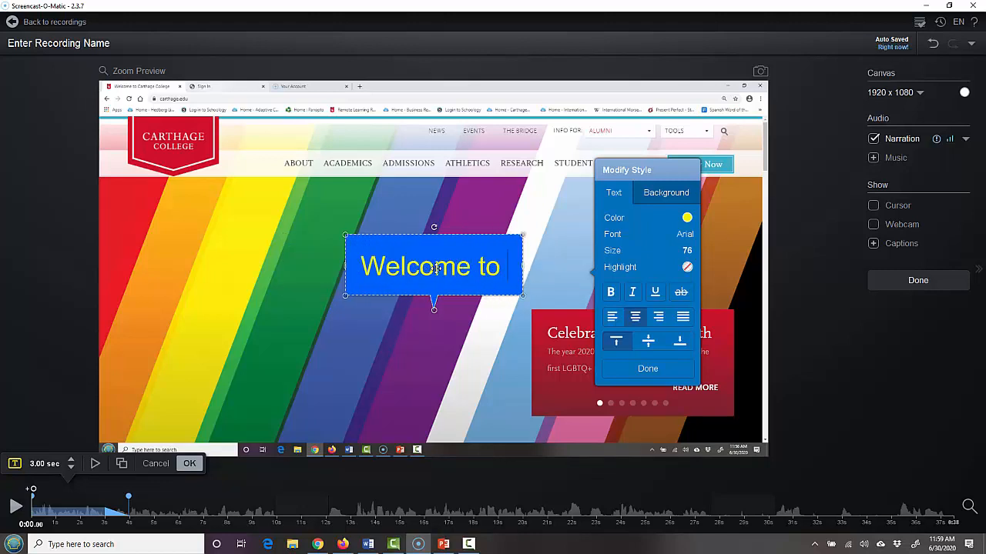
{"action": "type", "text": "Carthage"}
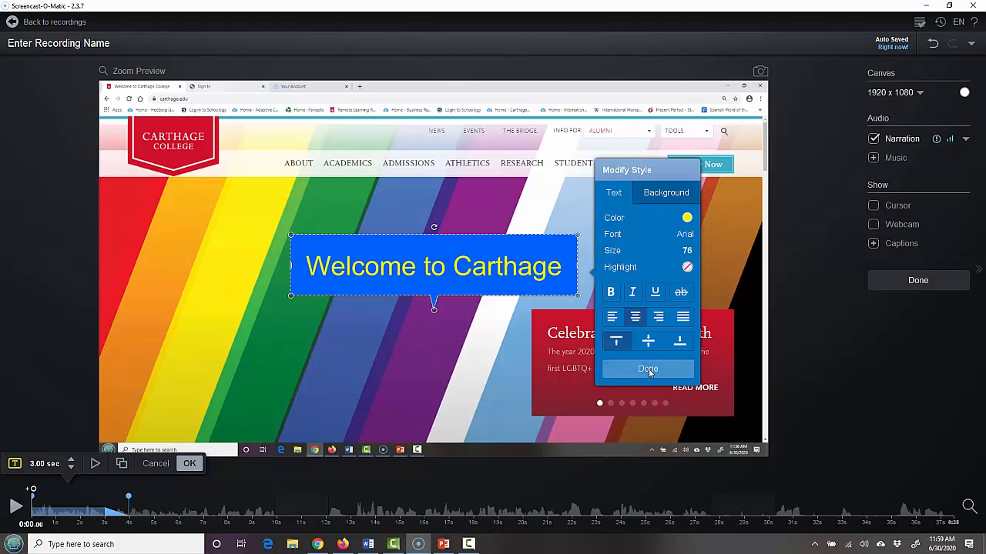
Set the text overlay's duration to 8.00 seconds and apply the overlay.
{"action": "left_click", "coordinate": [71, 460]}
{"action": "left_click", "coordinate": [70, 460]}
{"action": "left_click", "coordinate": [70, 461]}
{"action": "left_click", "coordinate": [71, 461]}
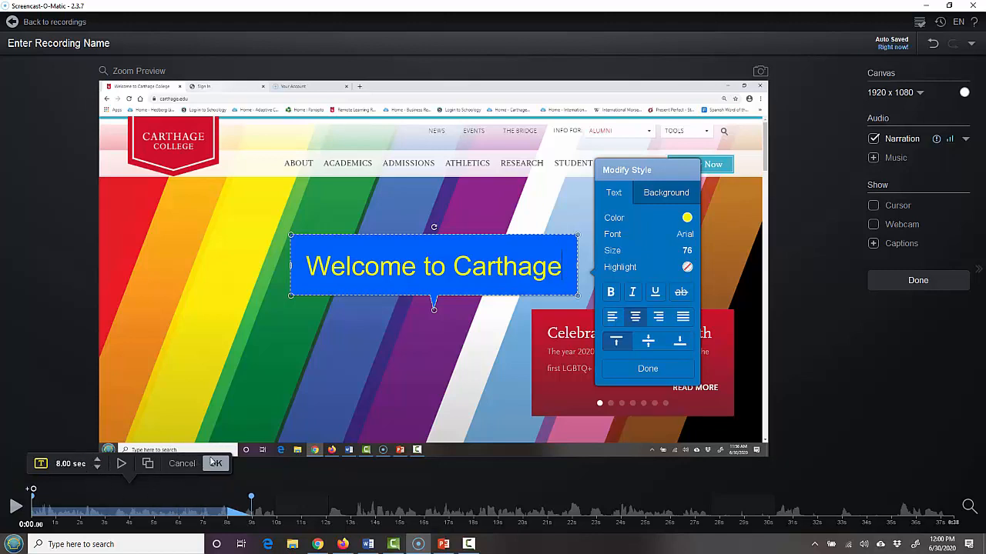
{"action": "left_click", "coordinate": [216, 464]}
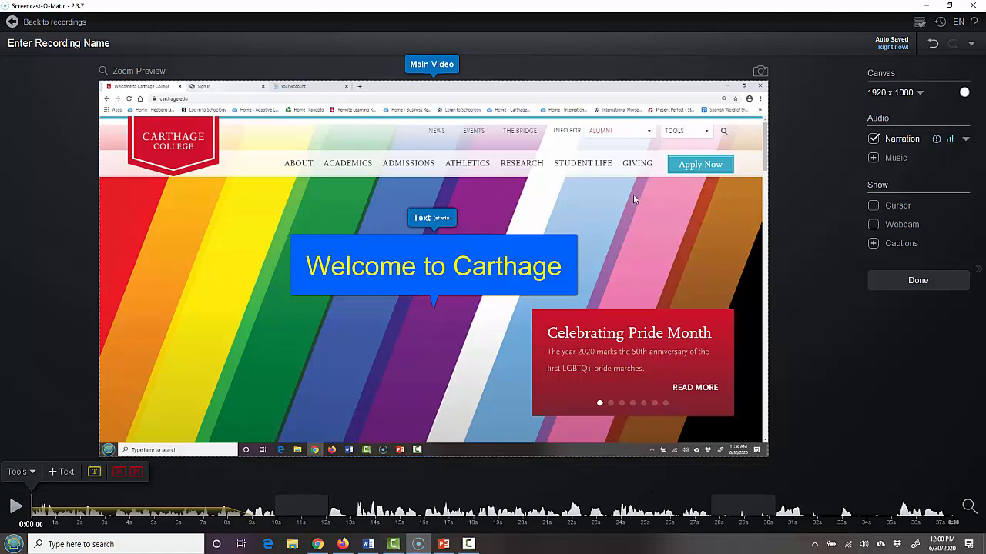
Finish editing and publish the recording as an MP4 video file.
{"action": "left_click", "coordinate": [918, 281]}
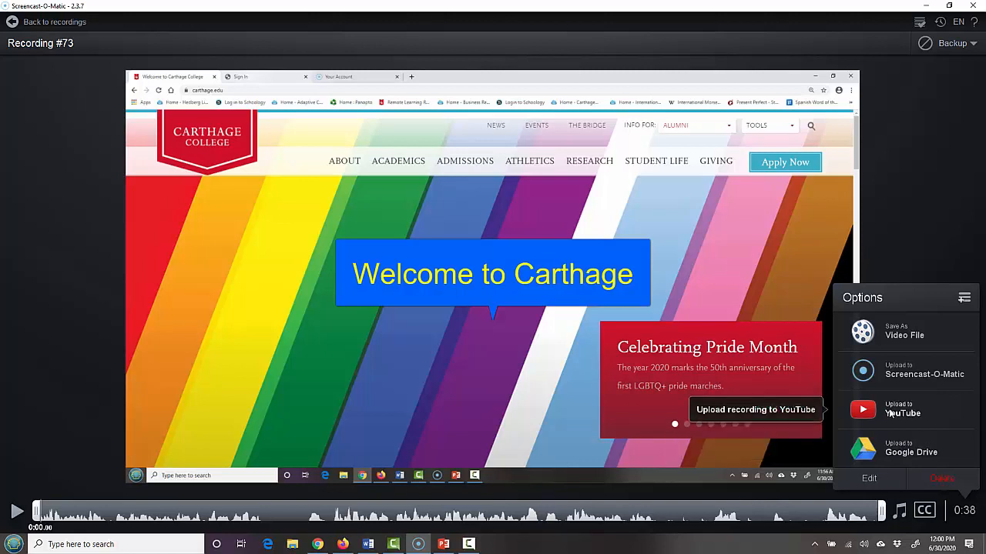
{"action": "left_click", "coordinate": [892, 334]}
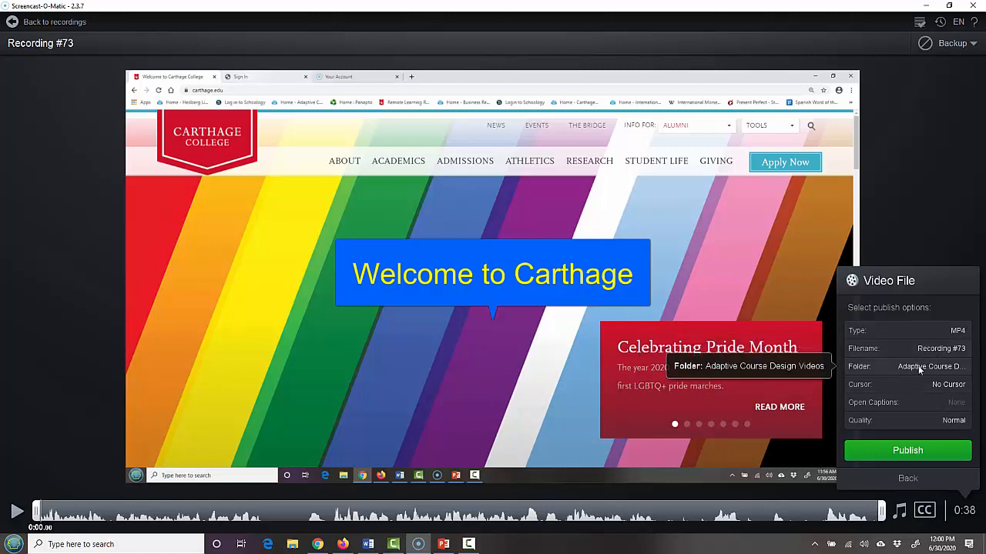
{"action": "left_click", "coordinate": [915, 453]}
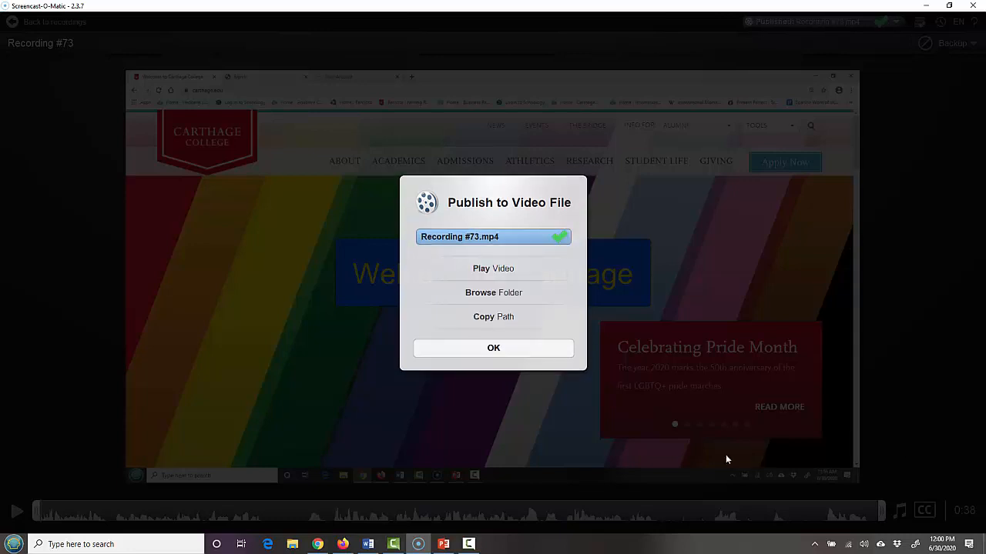
{"action": "left_click", "coordinate": [494, 351]}
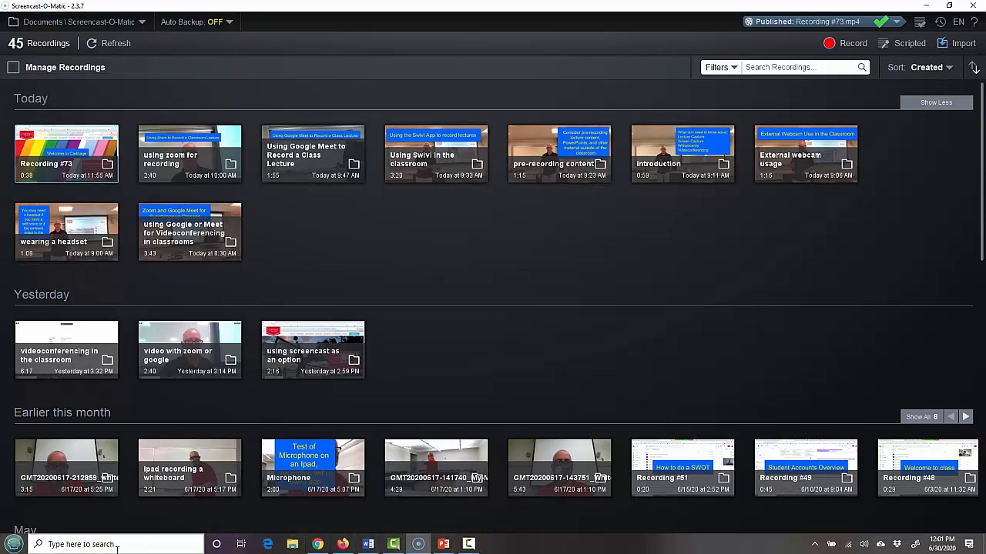
{"action": "left_click", "coordinate": [471, 546]}
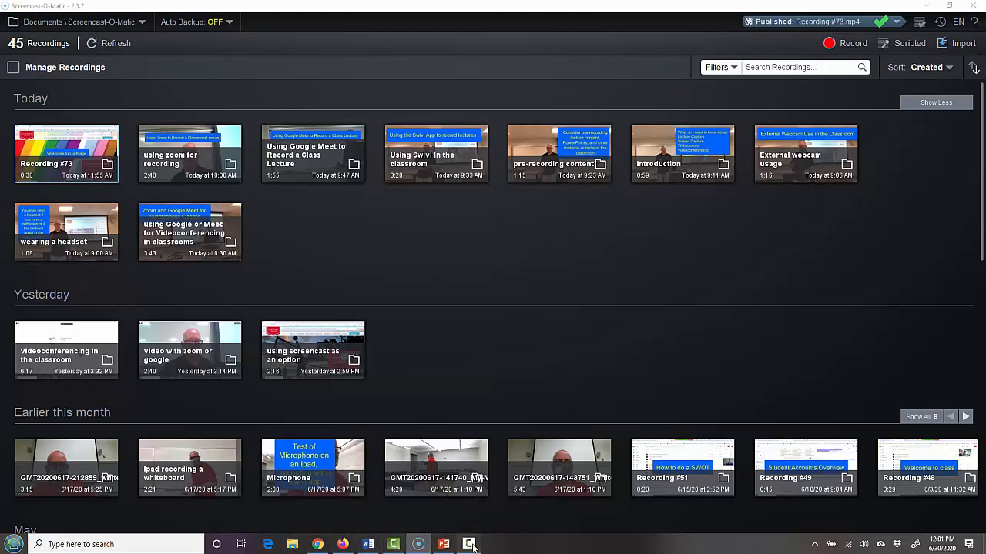